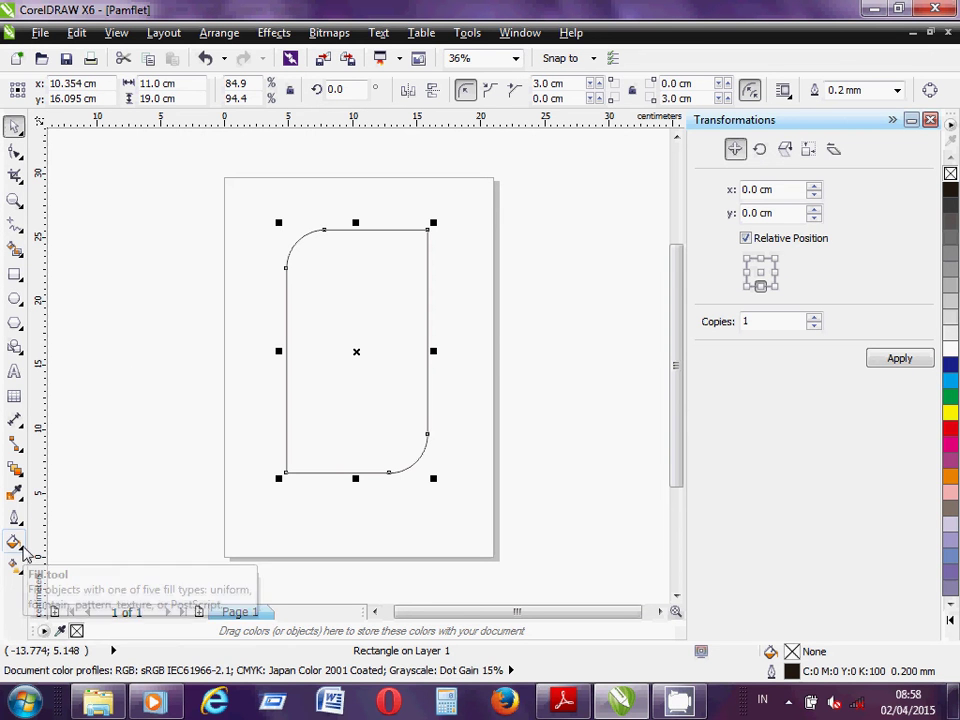
Open the Fountain Fill settings for the rounded rectangle and set the fill type to Radial
click(23, 549)
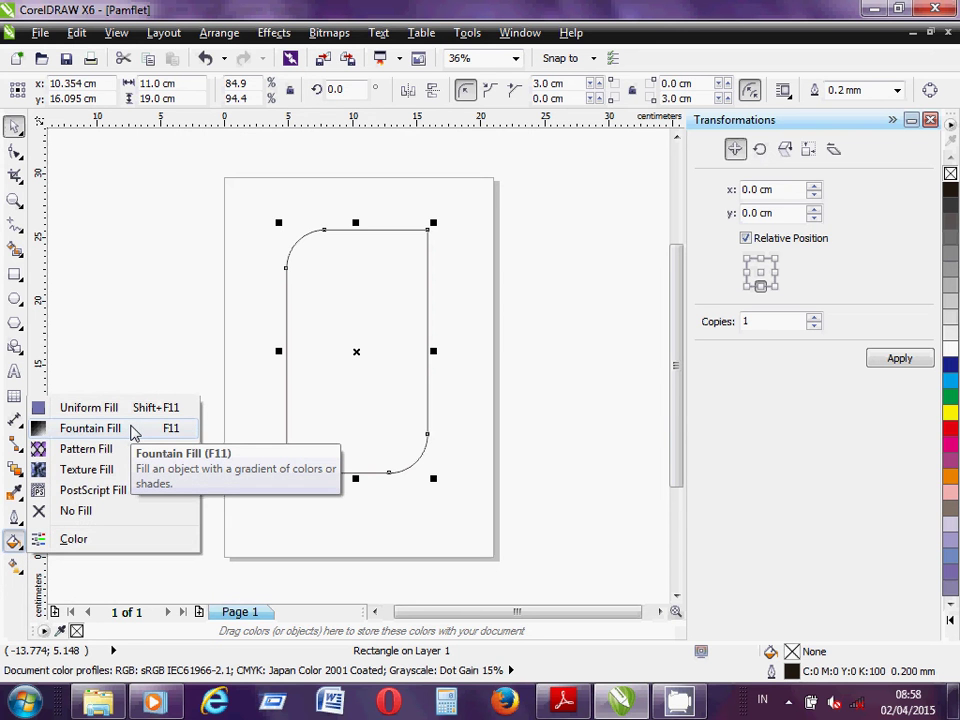
click(135, 430)
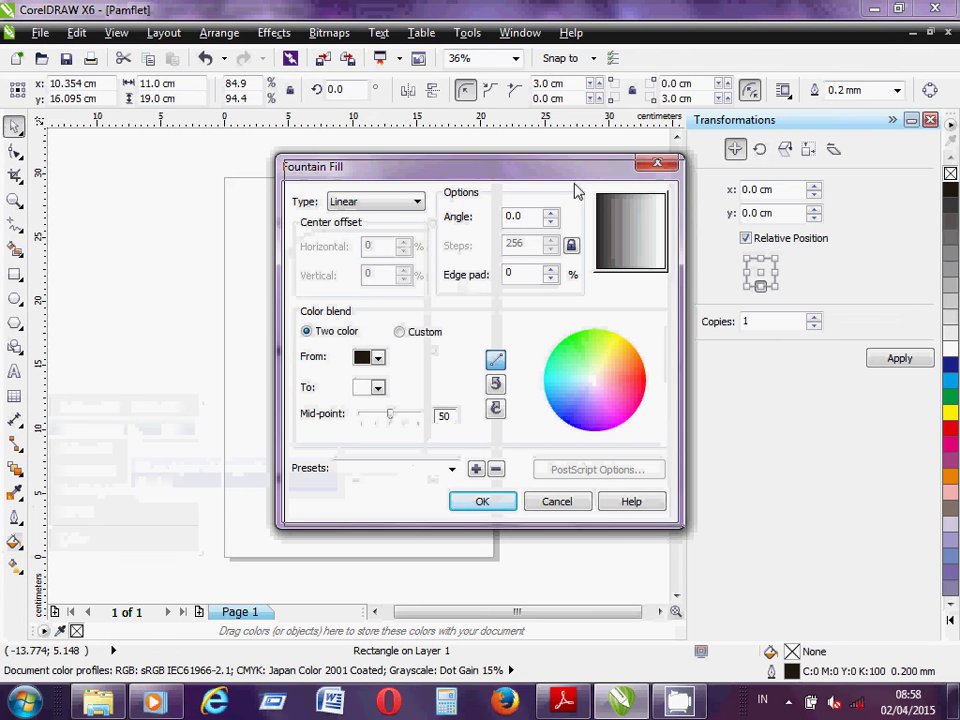
drag(509, 168, 729, 150)
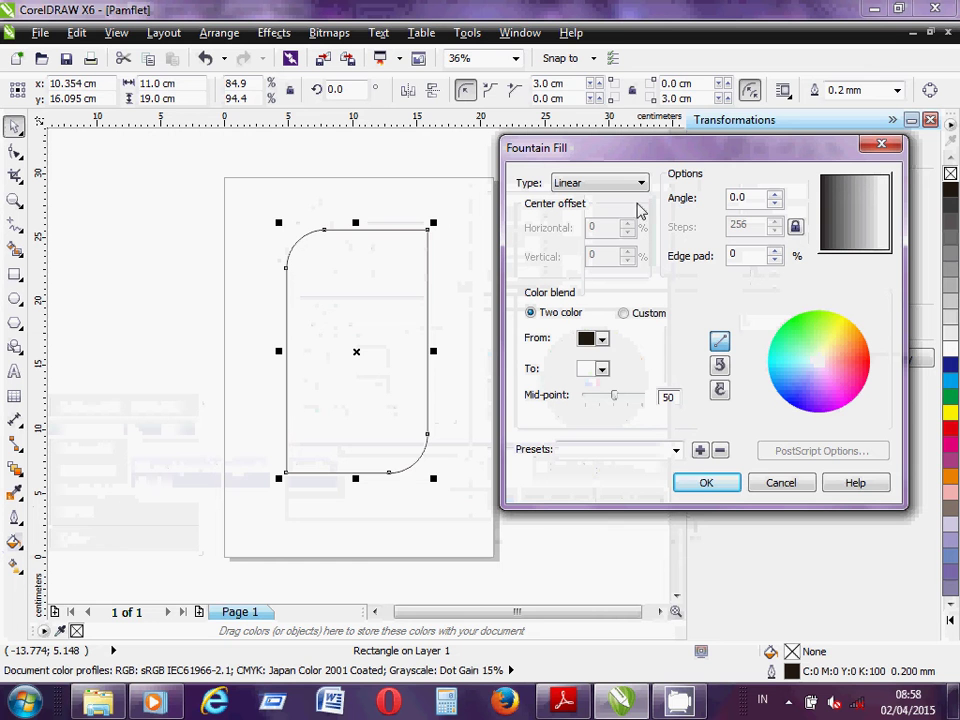
click(637, 186)
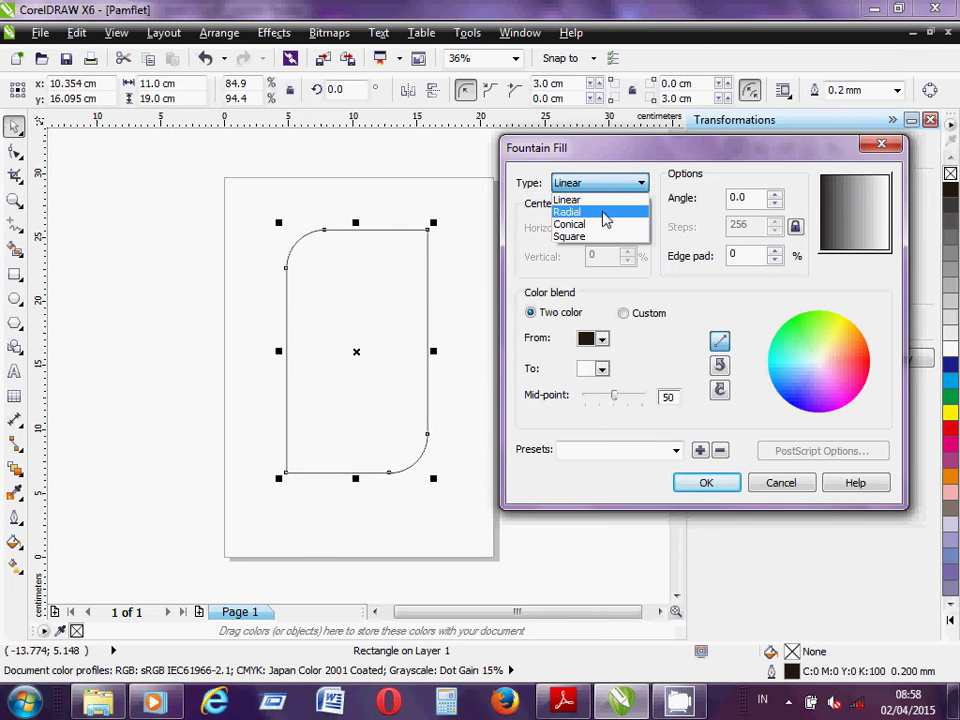
click(605, 212)
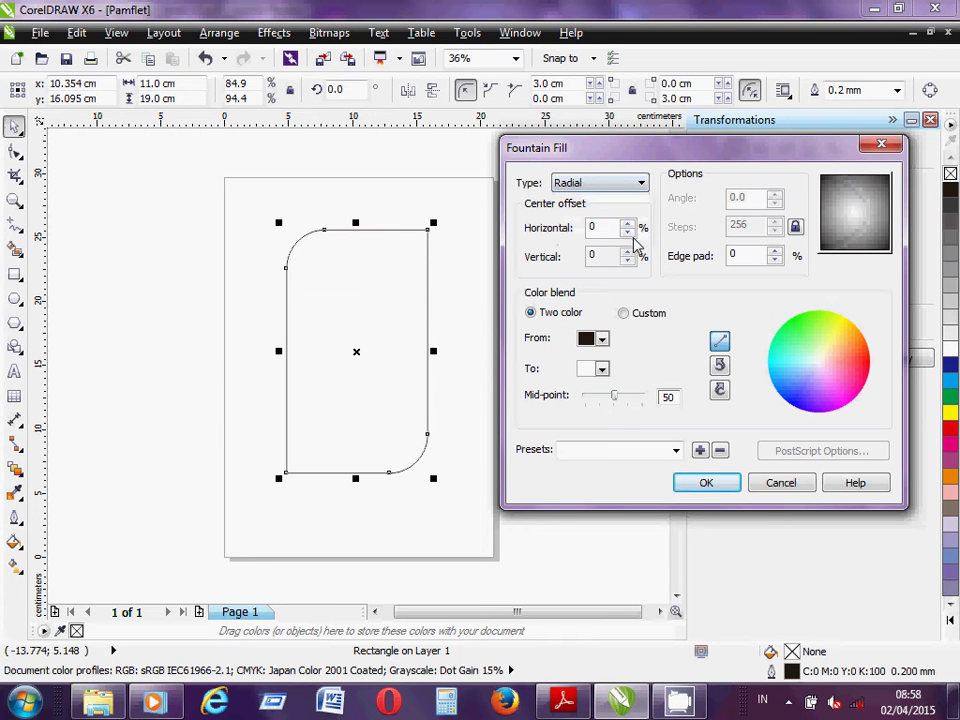
Set the radial fill's horizontal center offset to -72%
click(627, 232)
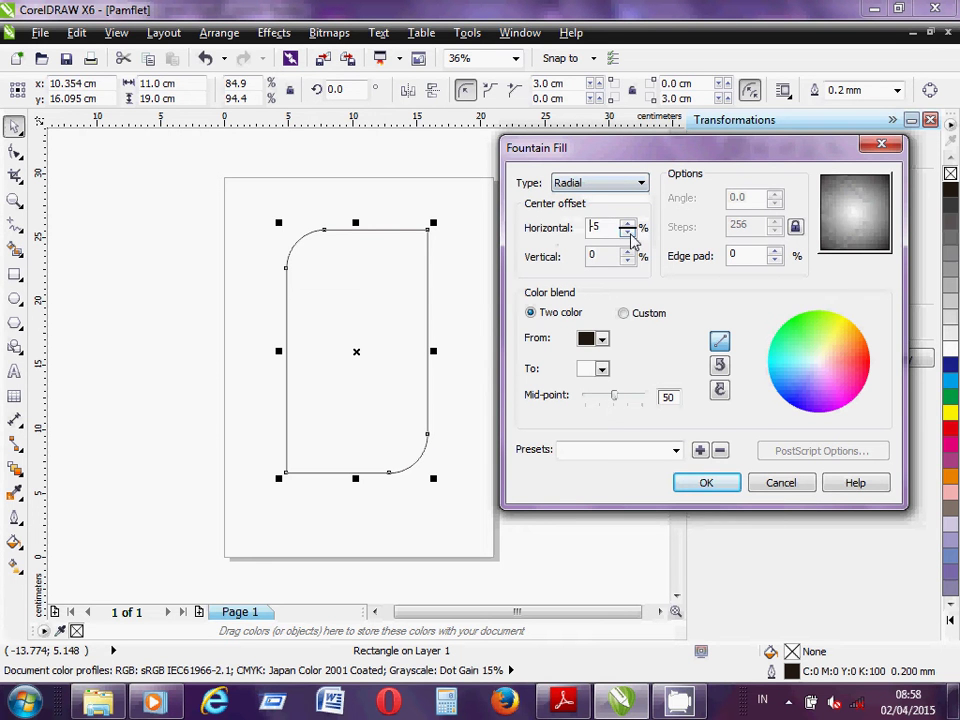
click(627, 232)
click(627, 232)
click(627, 232)
click(627, 232)
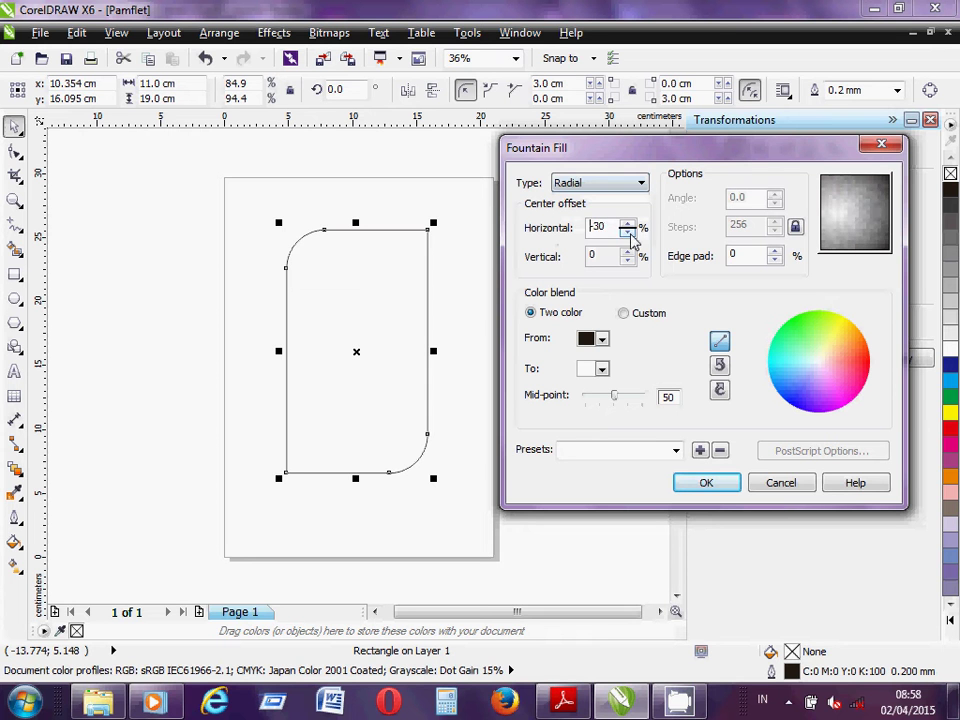
click(627, 232)
click(627, 232)
click(627, 232)
click(627, 232)
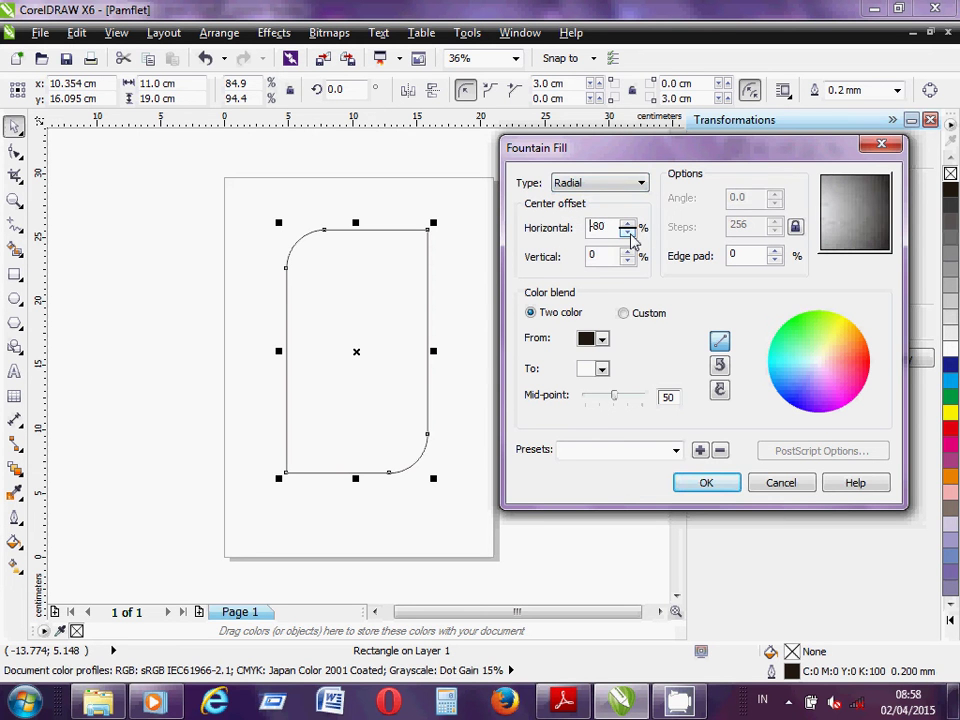
click(627, 223)
click(617, 226)
key(BackSpace)
text(2)
Set the radial fill's vertical center offset to 32%
click(602, 257)
click(627, 252)
click(627, 252)
click(627, 252)
click(627, 252)
click(627, 252)
click(627, 252)
click(627, 252)
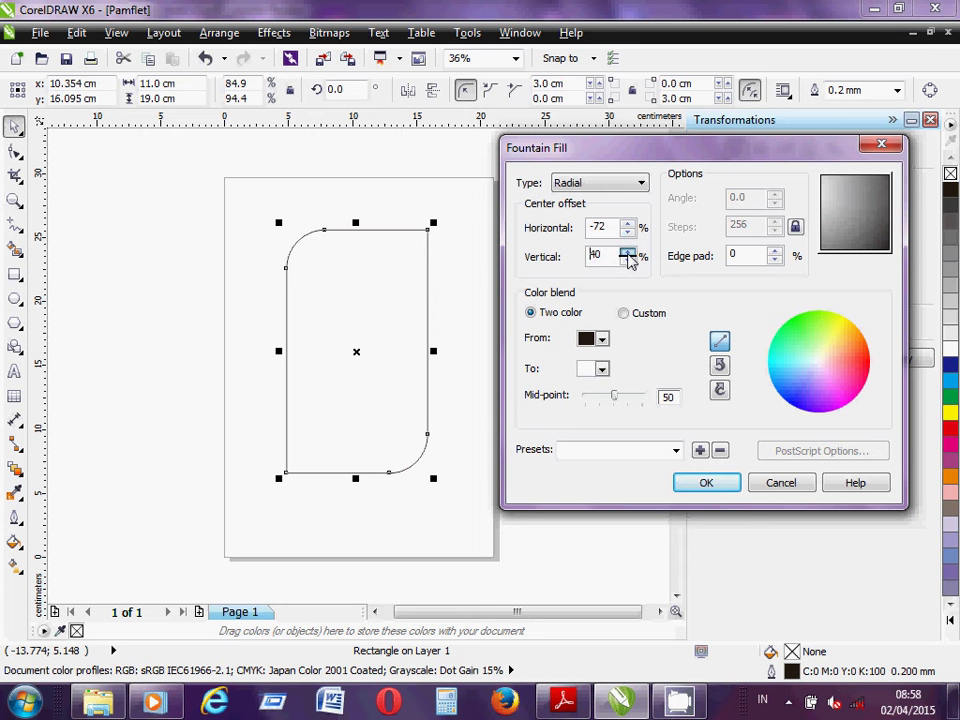
click(627, 252)
click(627, 260)
click(608, 256)
key(BackSpace)
text(2)
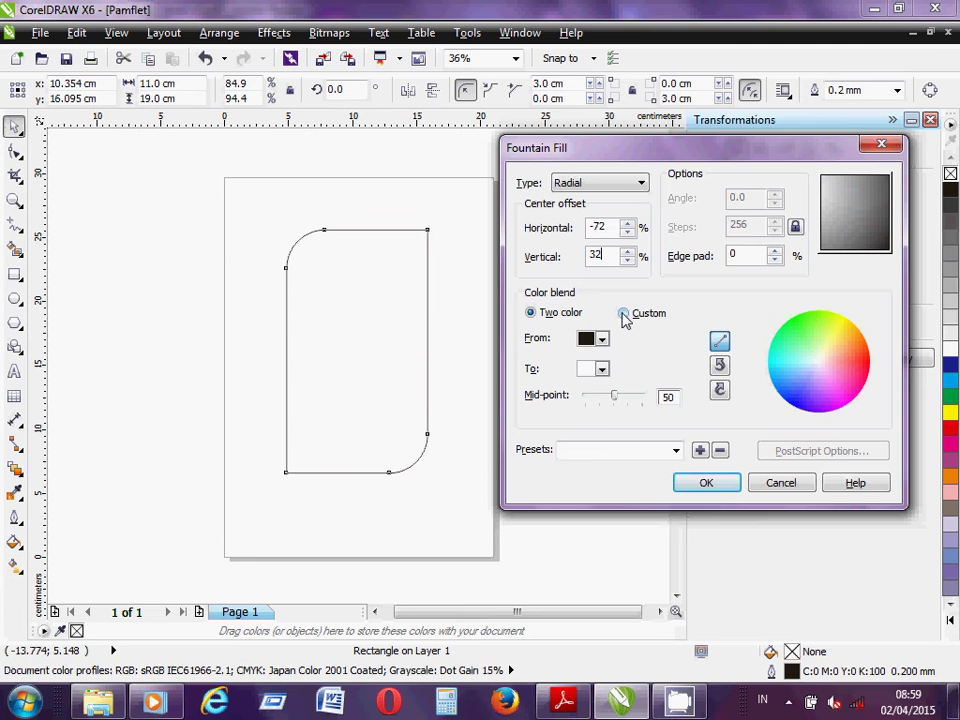
Check the gradient instructions in the Adobe Reader PDF, and set the fill's color blend to Custom in CorelDRAW
key(alt+Tab)
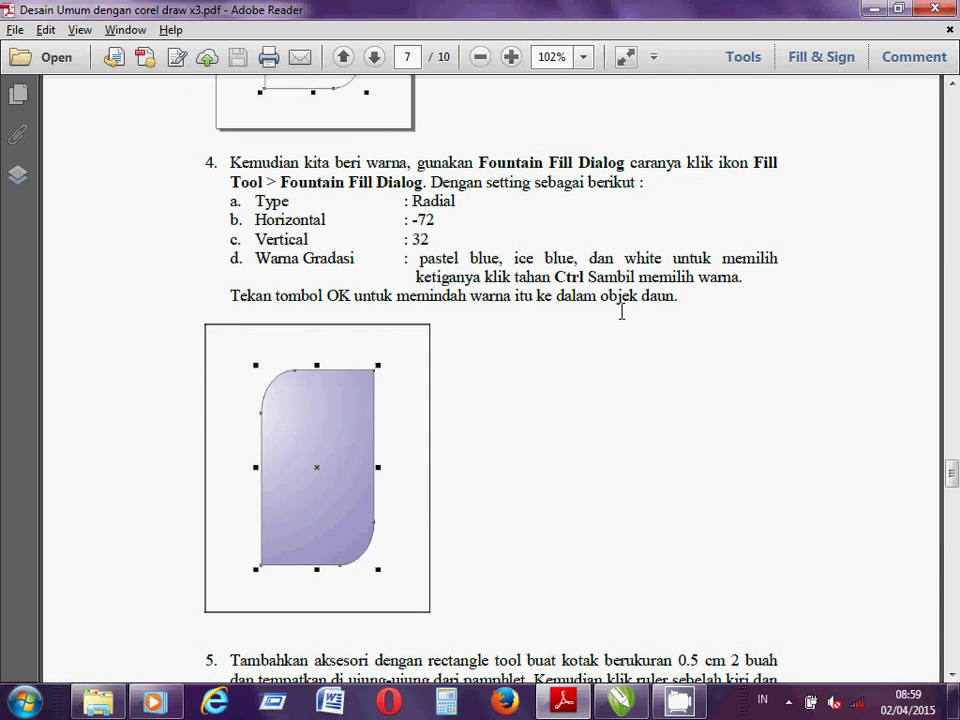
key(alt+Tab)
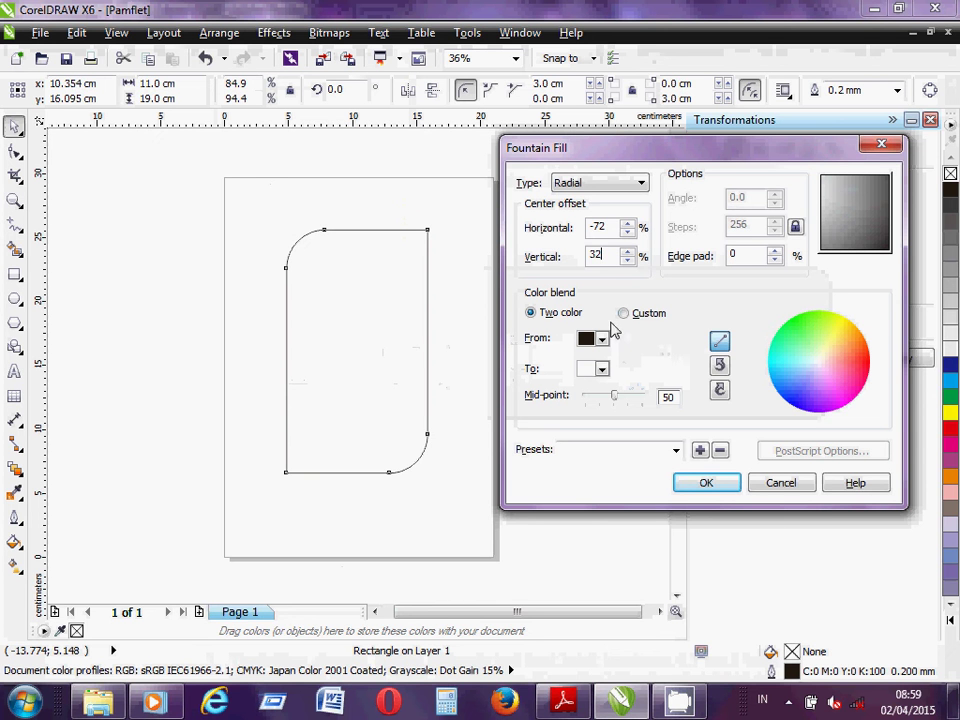
click(624, 314)
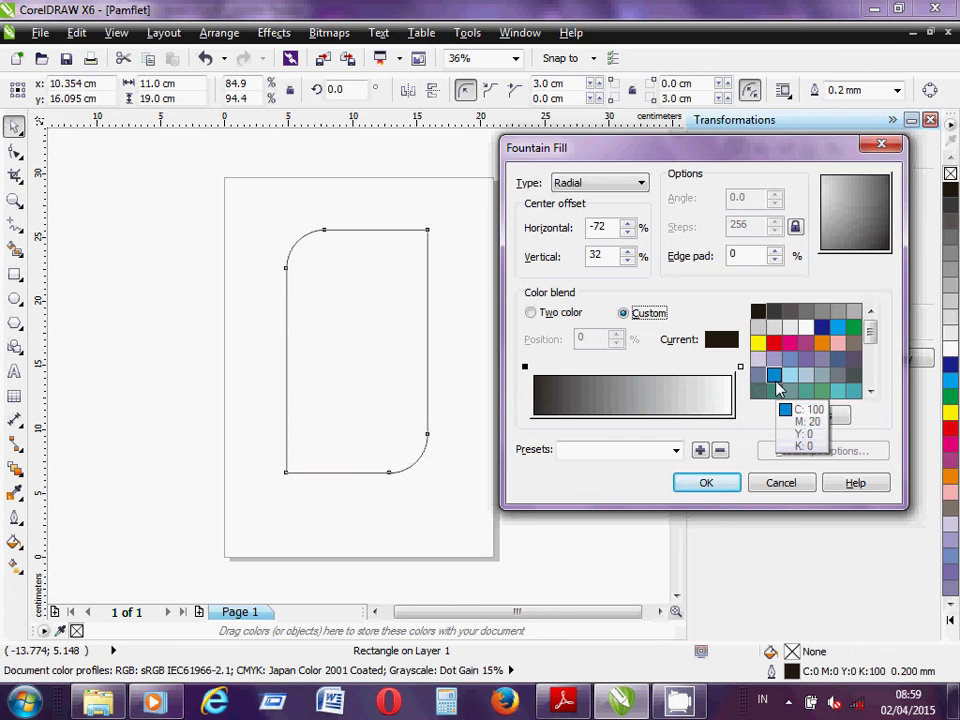
Review the gradient colors listed in step 4 of the PDF in Adobe Reader and return to the CorelDRAW fill settings
key(alt+Tab)
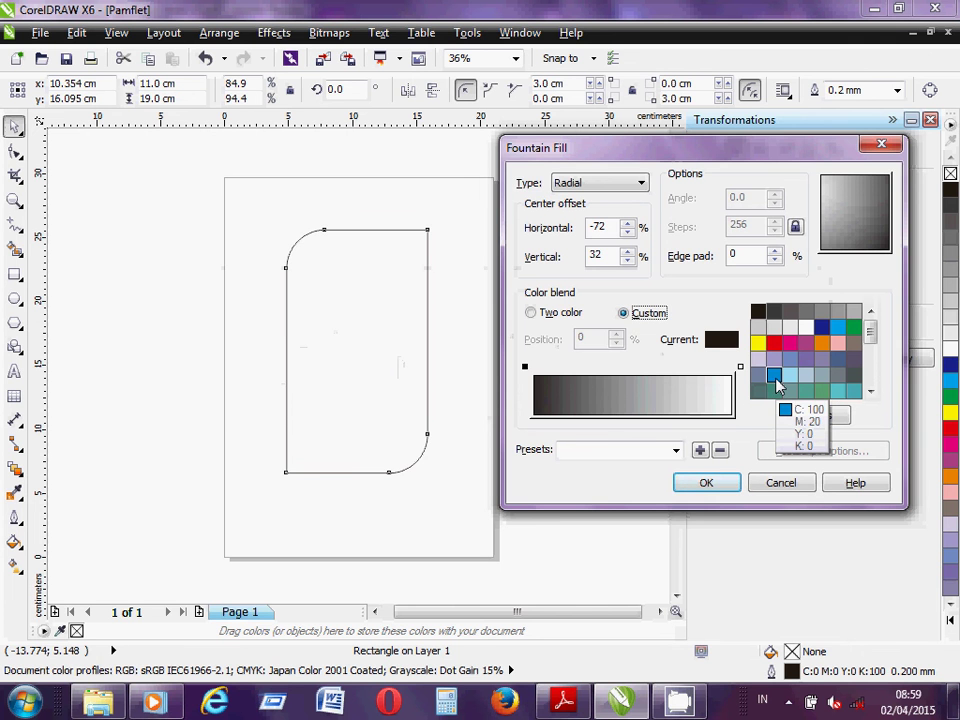
key(alt+Tab)
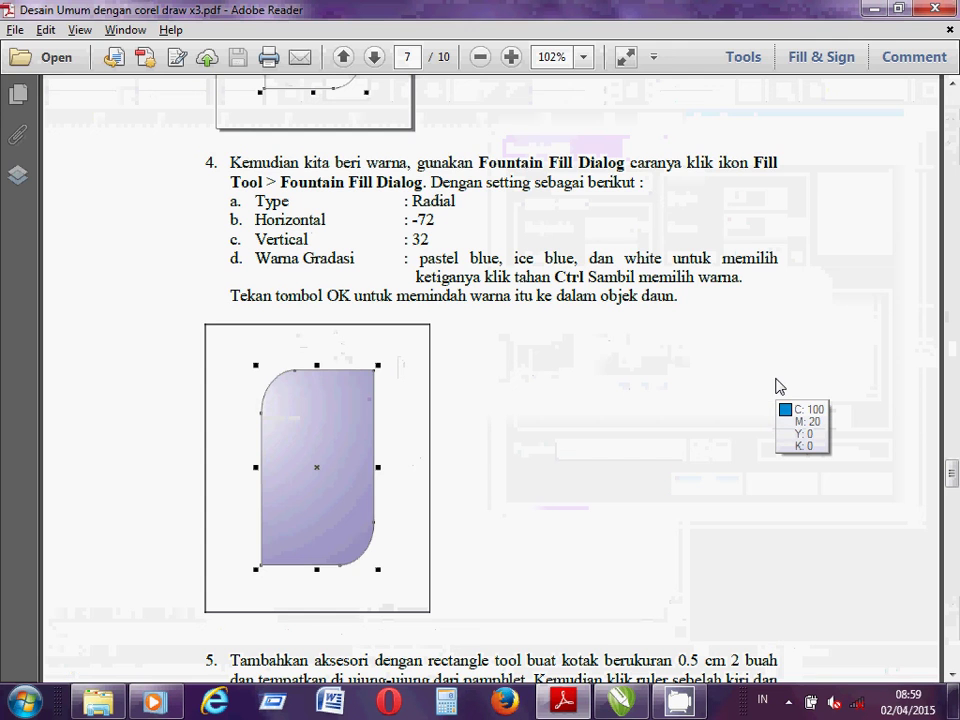
key(alt+Tab)
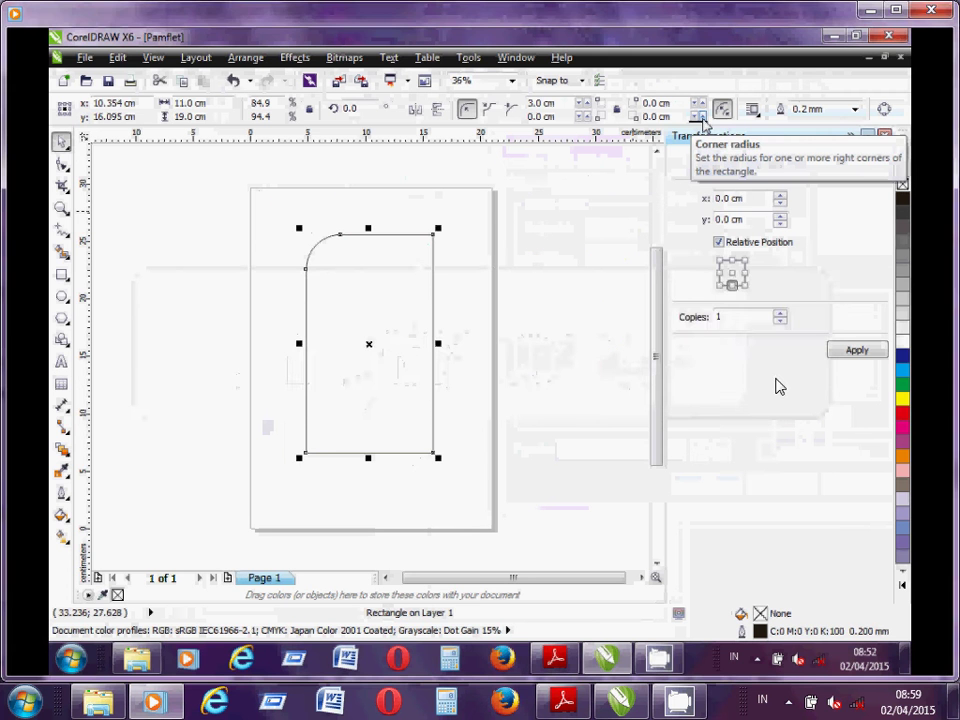
key(alt+Tab)
key(alt+Tab)
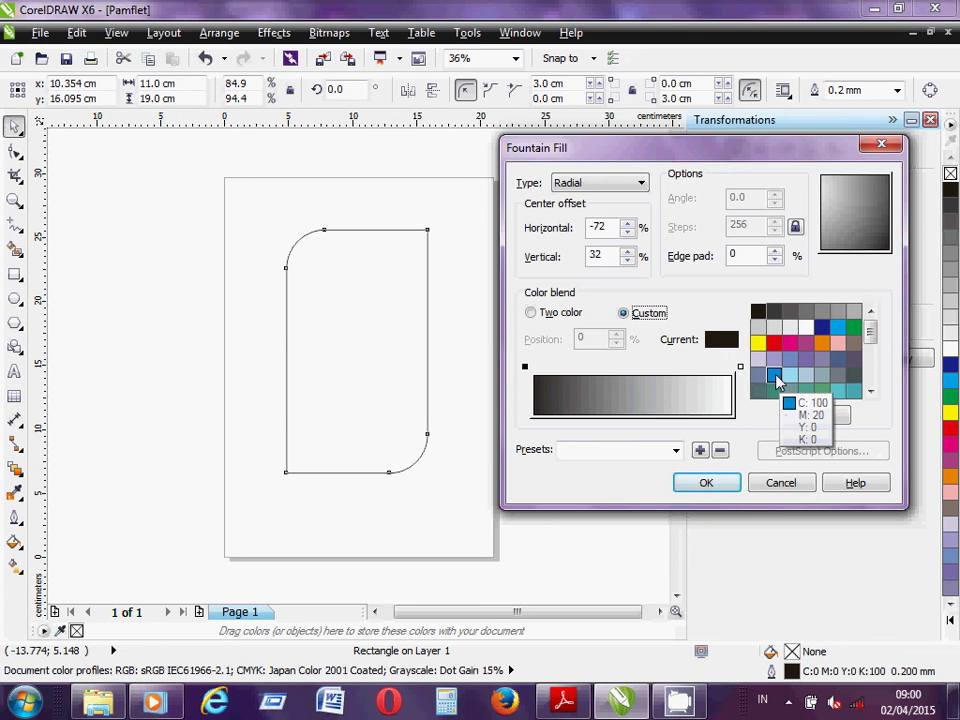
key(alt+Tab)
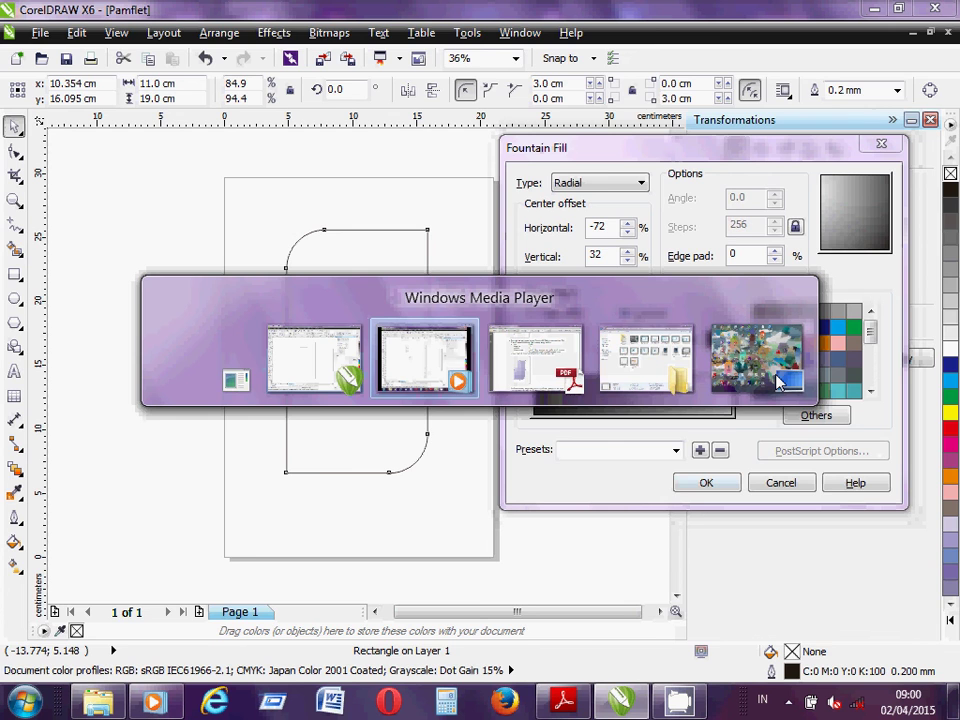
key(alt+Tab)
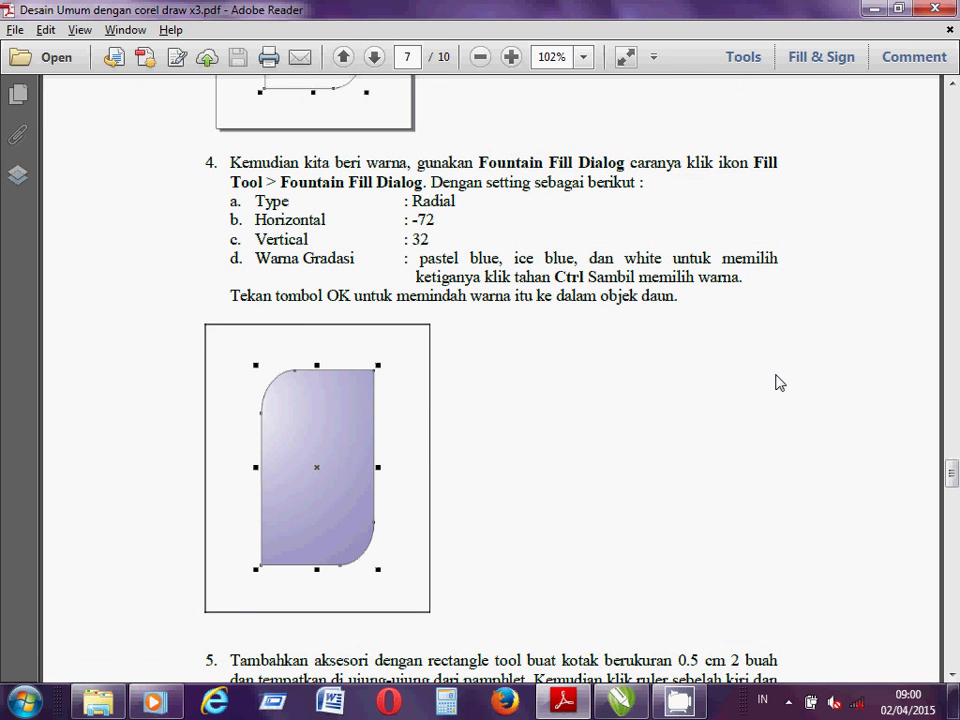
key(alt+Tab)
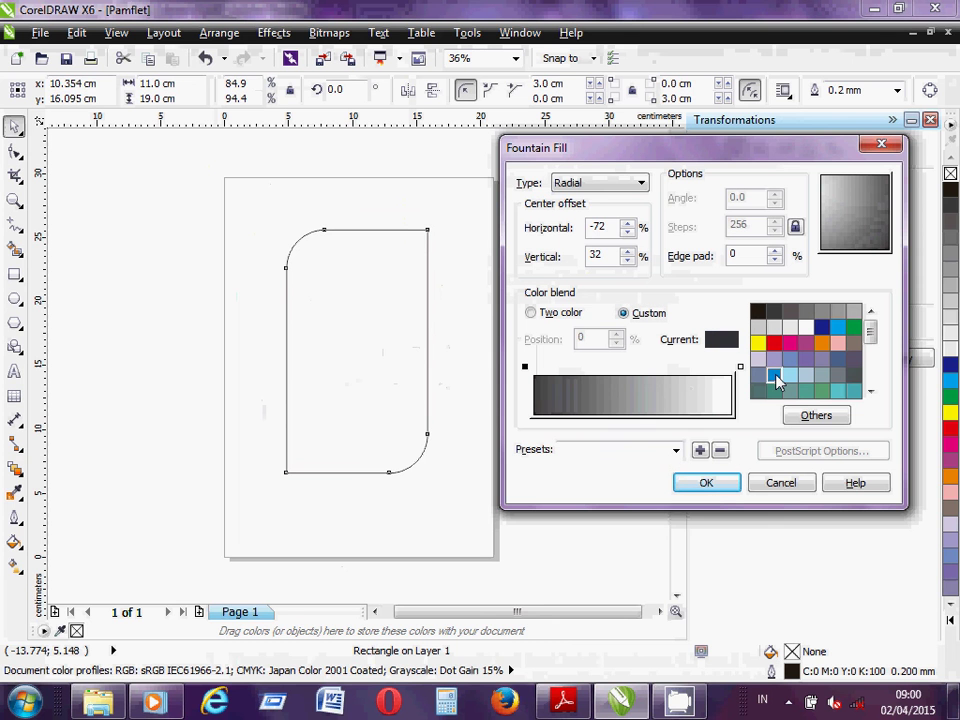
Mix blue, light blue and white into the gradient's start color and apply the fill to the shape
click(775, 377)
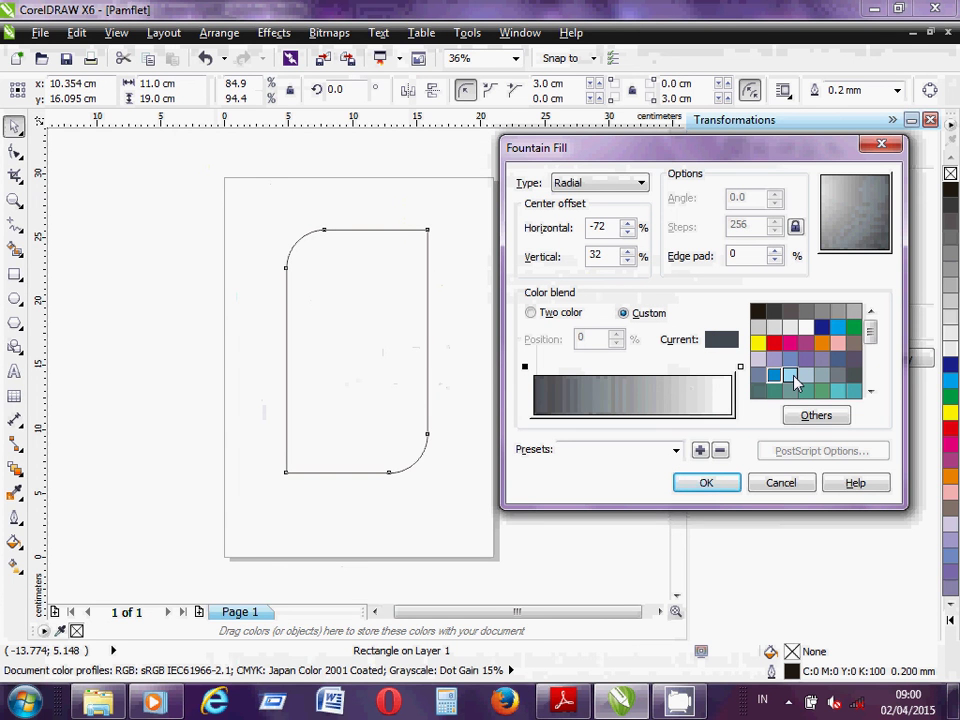
click(791, 377)
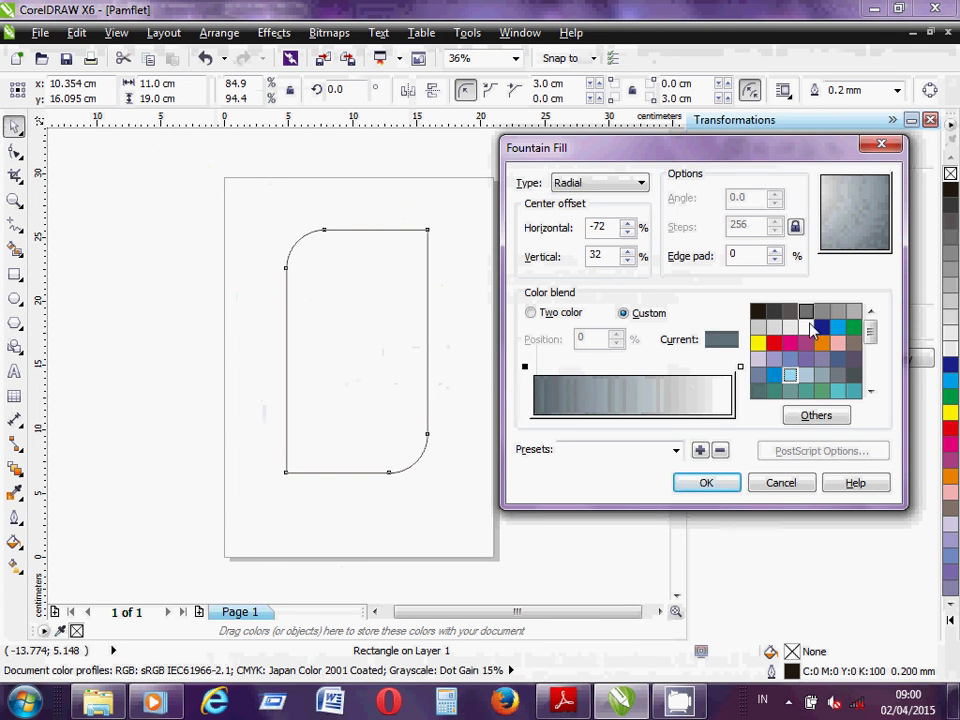
click(808, 327)
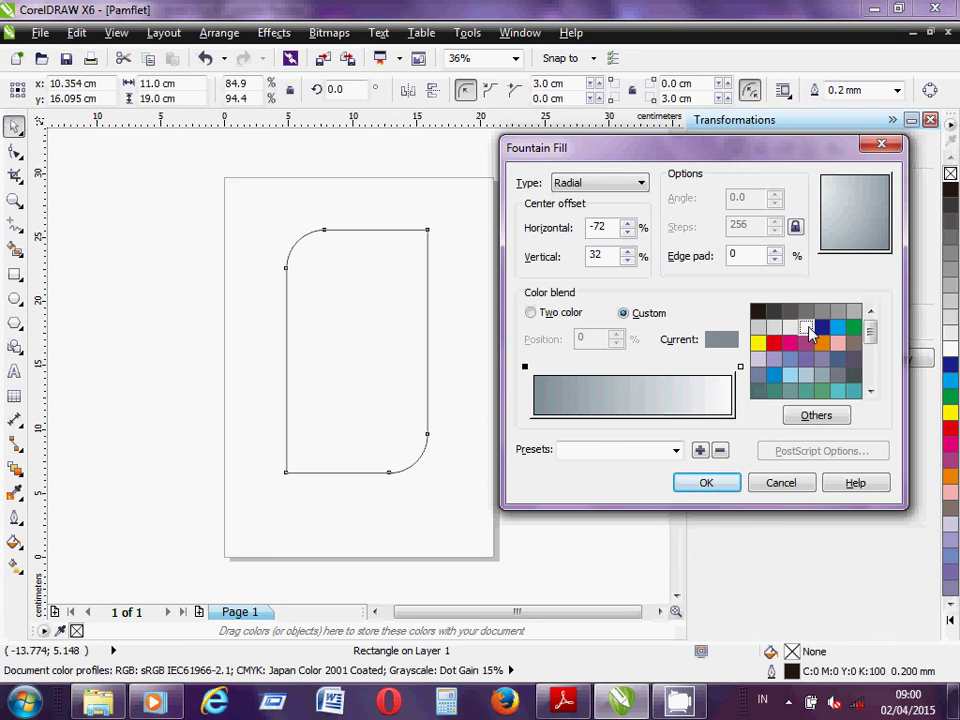
click(733, 484)
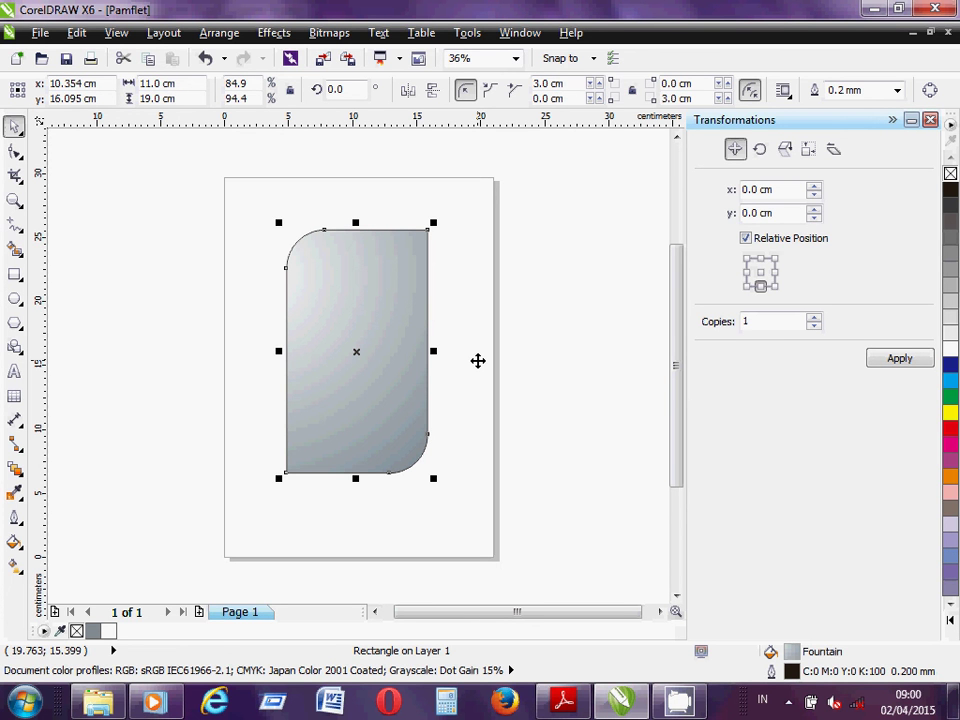
Compare the shape with the PDF example in Adobe Reader, and reopen its Fountain Fill settings in CorelDRAW
key(alt+Tab)
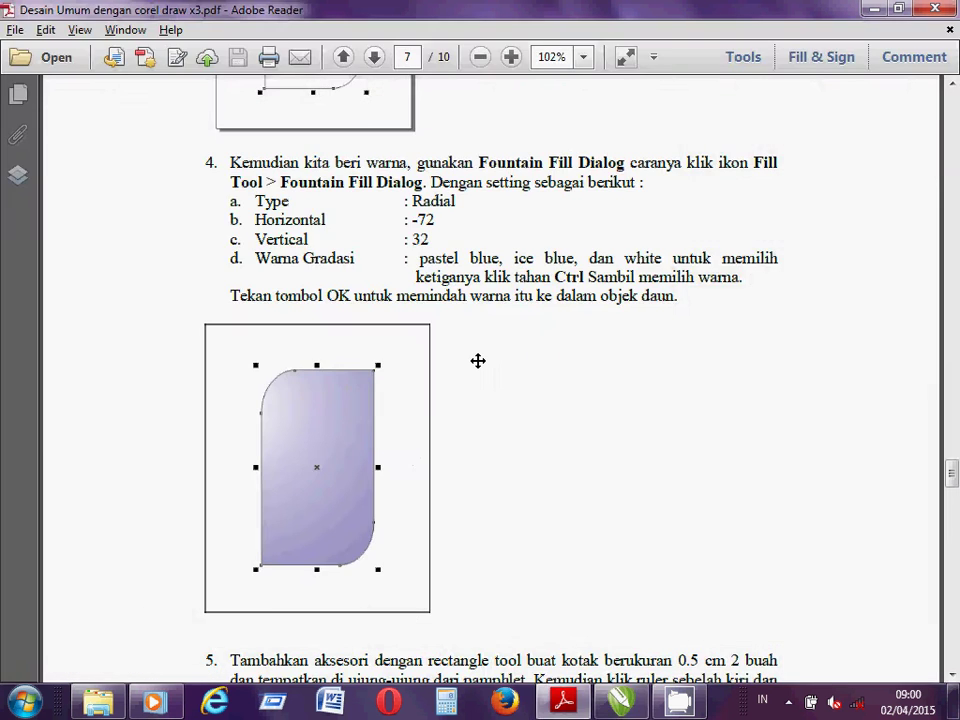
key(alt+Tab)
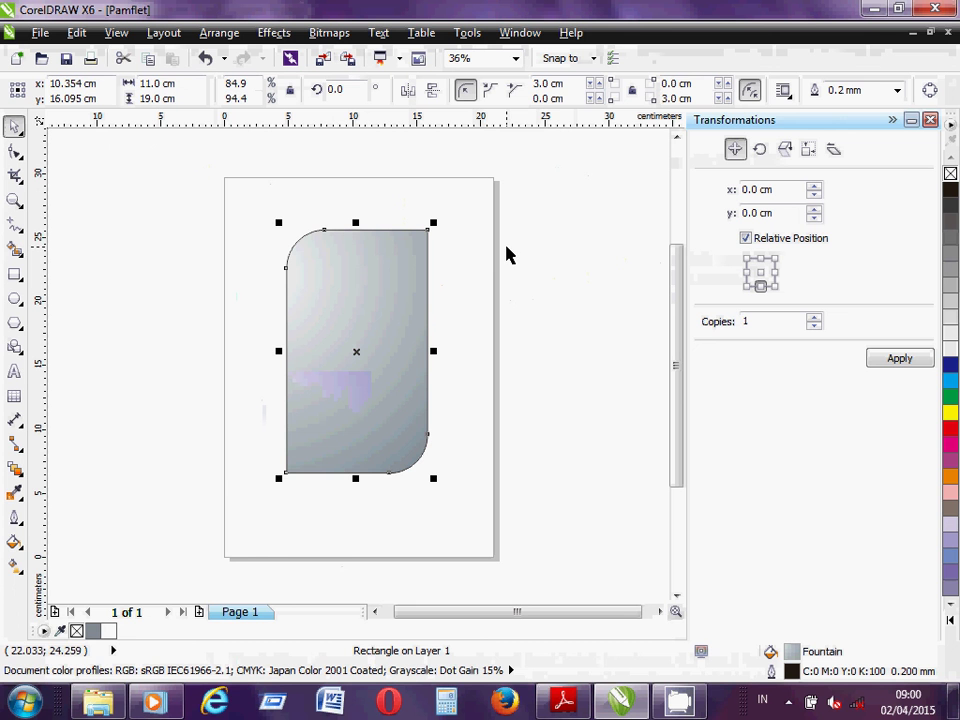
click(17, 543)
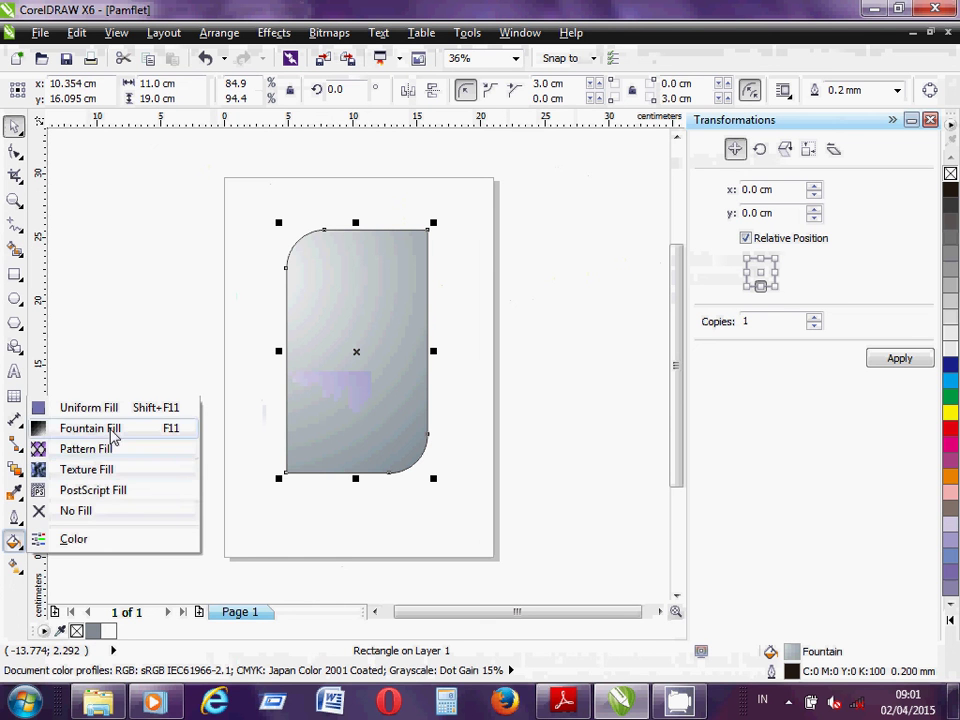
click(112, 432)
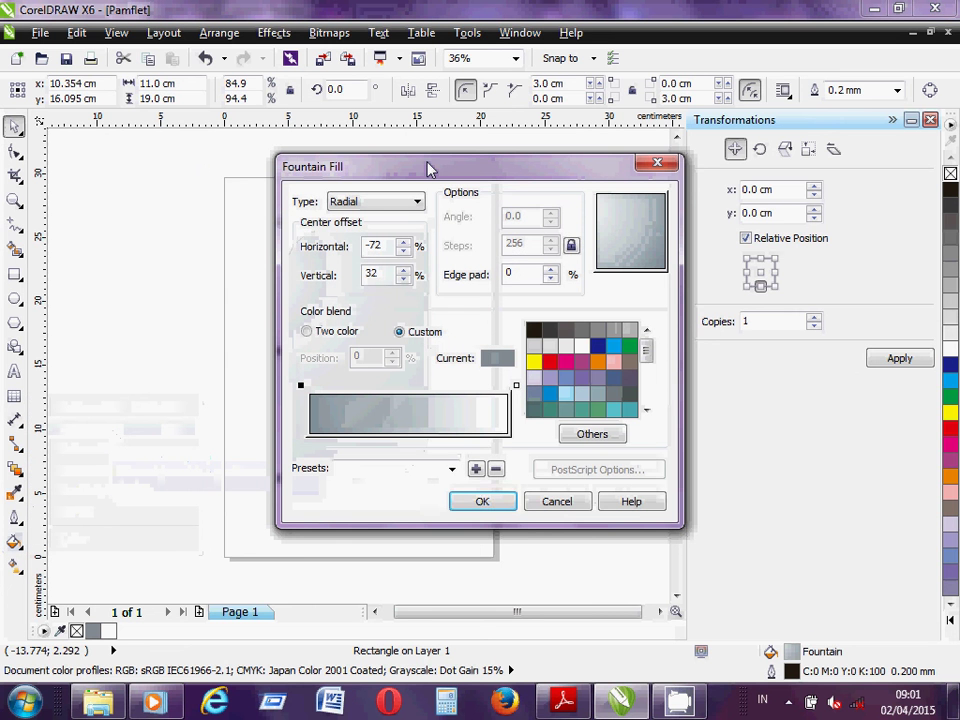
drag(428, 170, 607, 179)
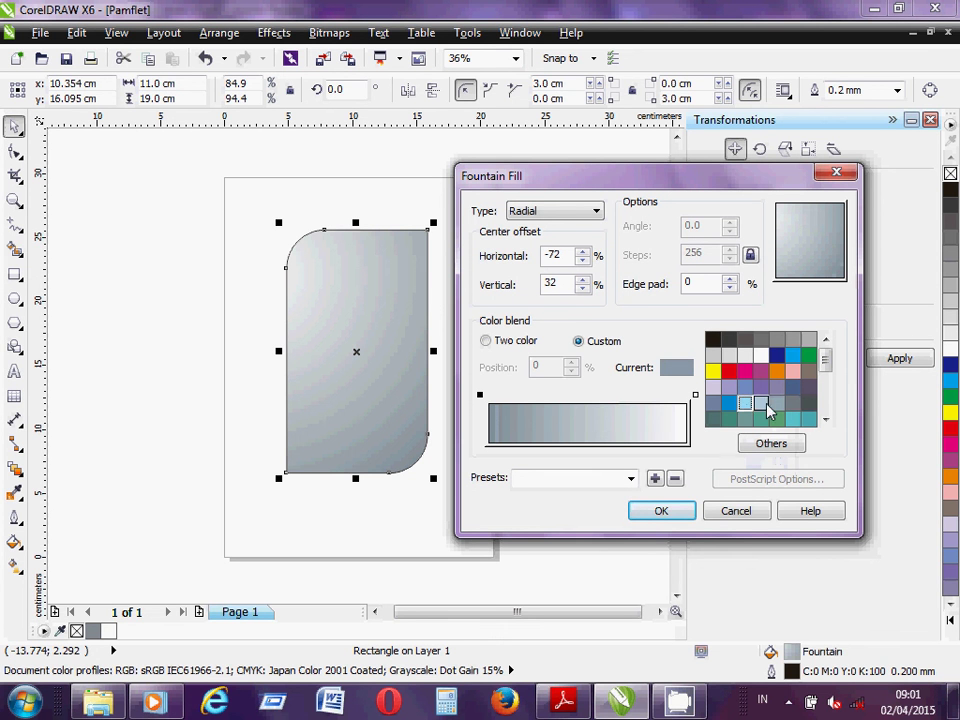
Try mixing pale blue and white into the gradient's start color
click(765, 404)
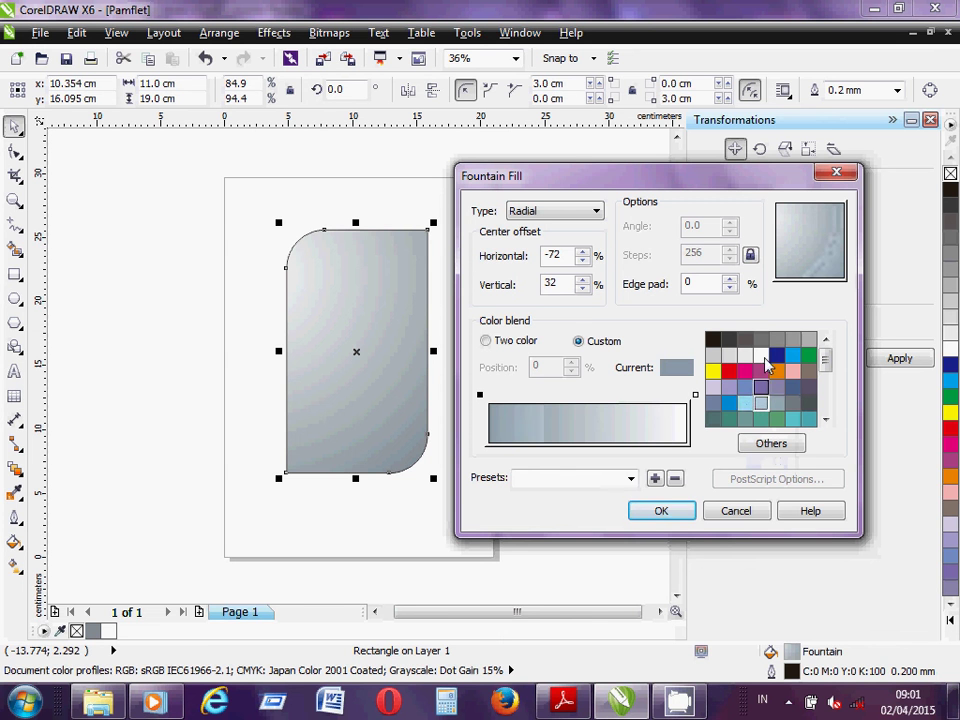
click(764, 355)
click(762, 356)
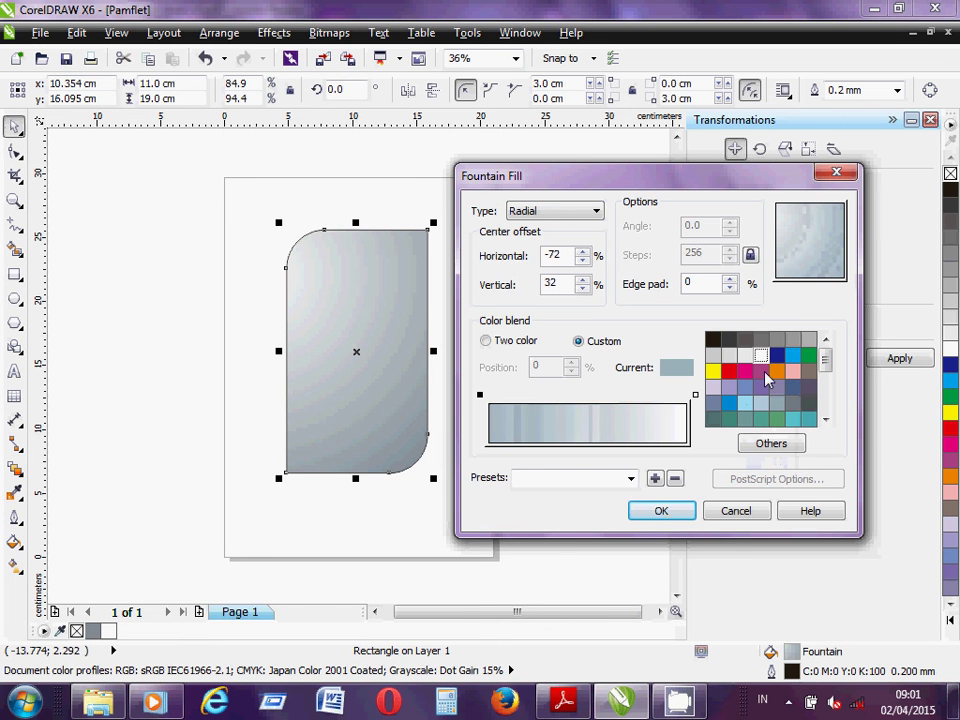
Set the gradient's start color to dark blue, mix in light blue and white, and apply the fill
click(779, 357)
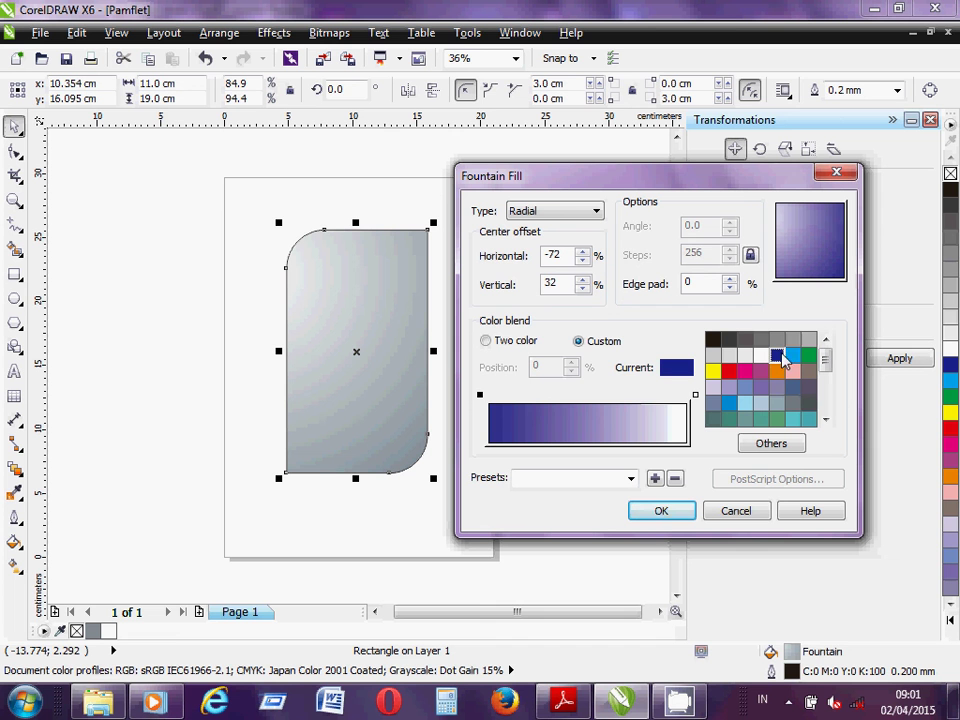
click(746, 406)
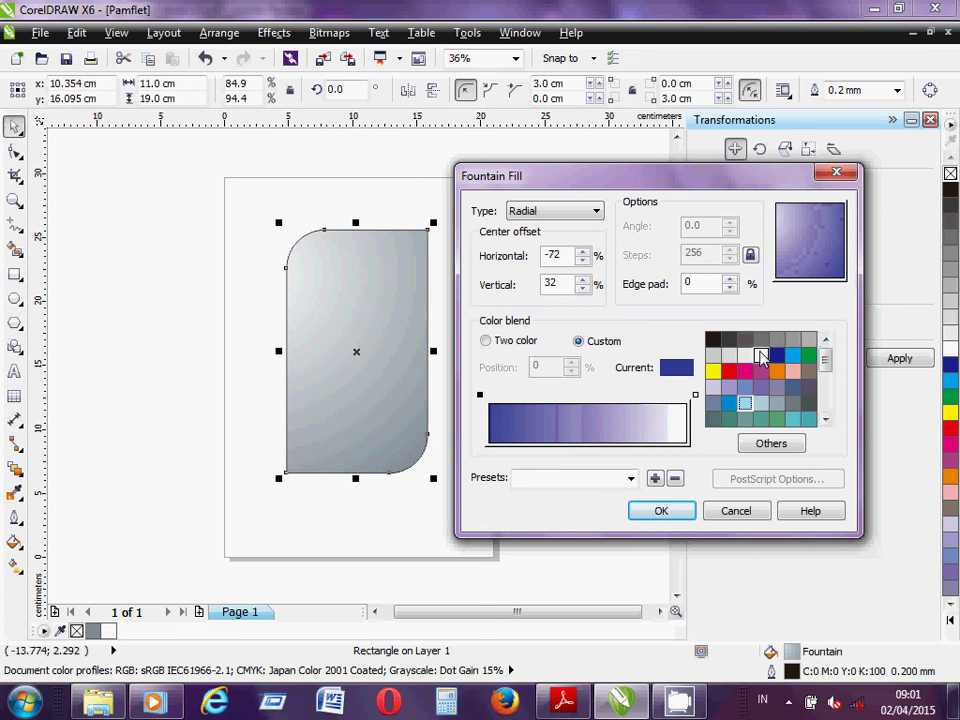
click(760, 357)
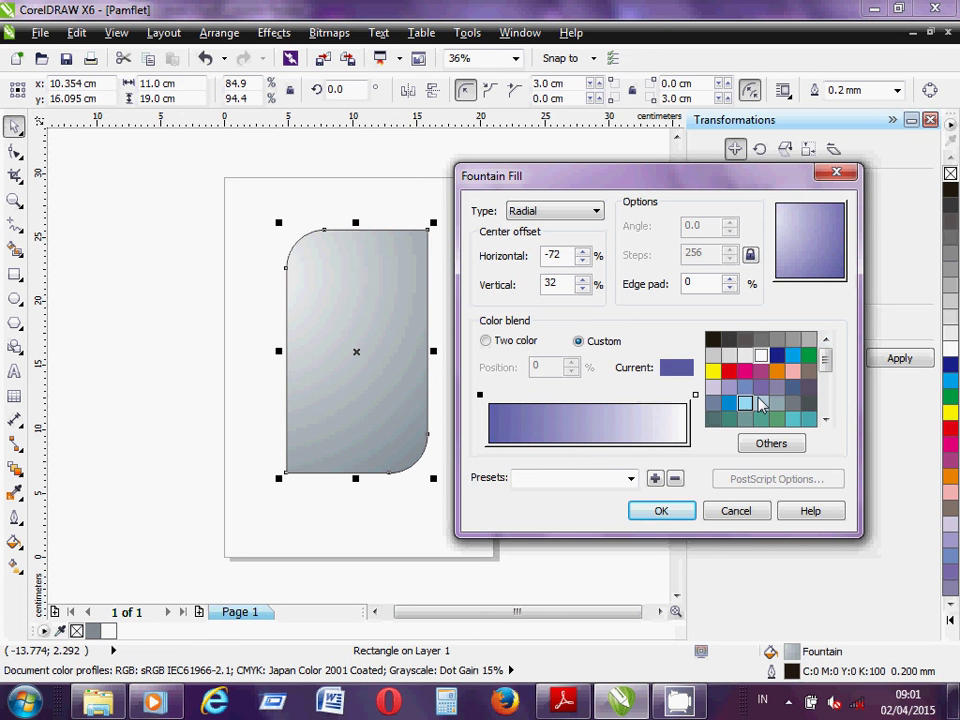
click(663, 511)
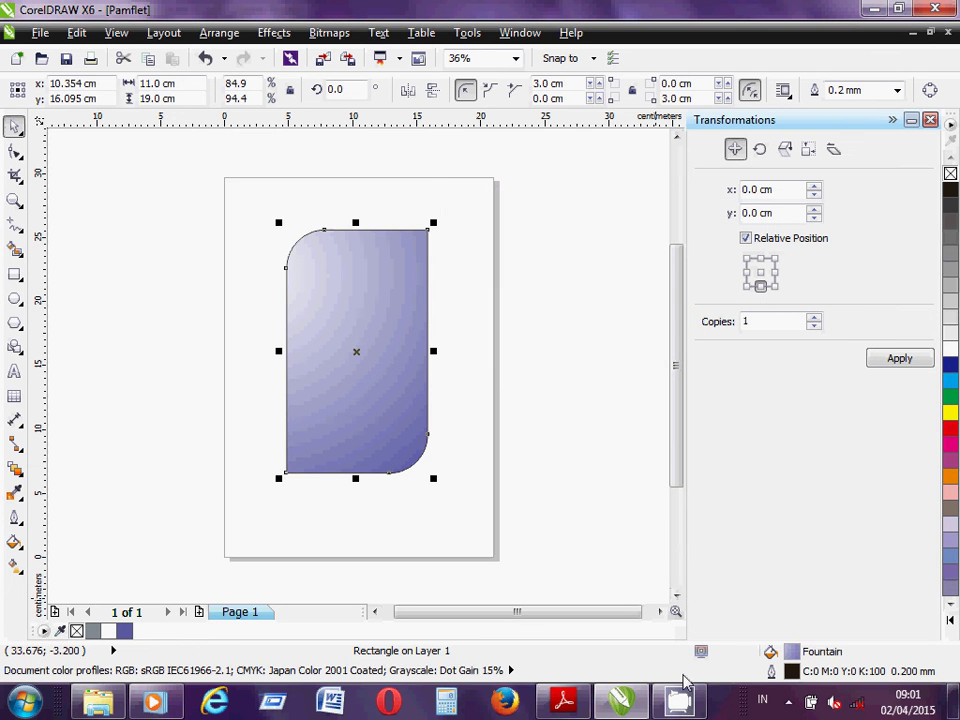
click(679, 707)
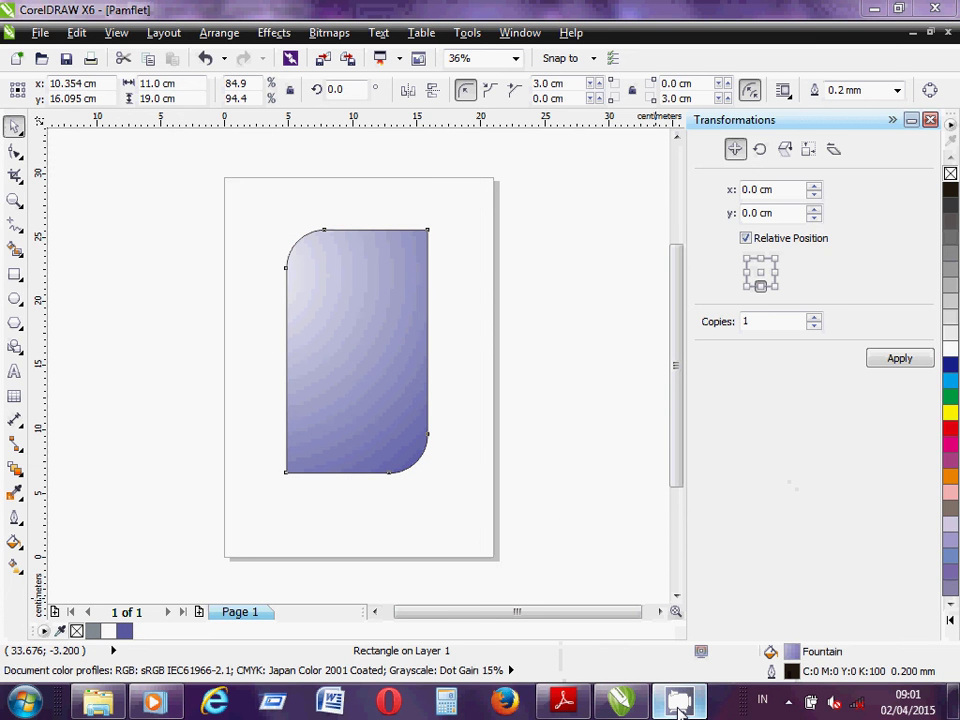
click(789, 700)
click(772, 576)
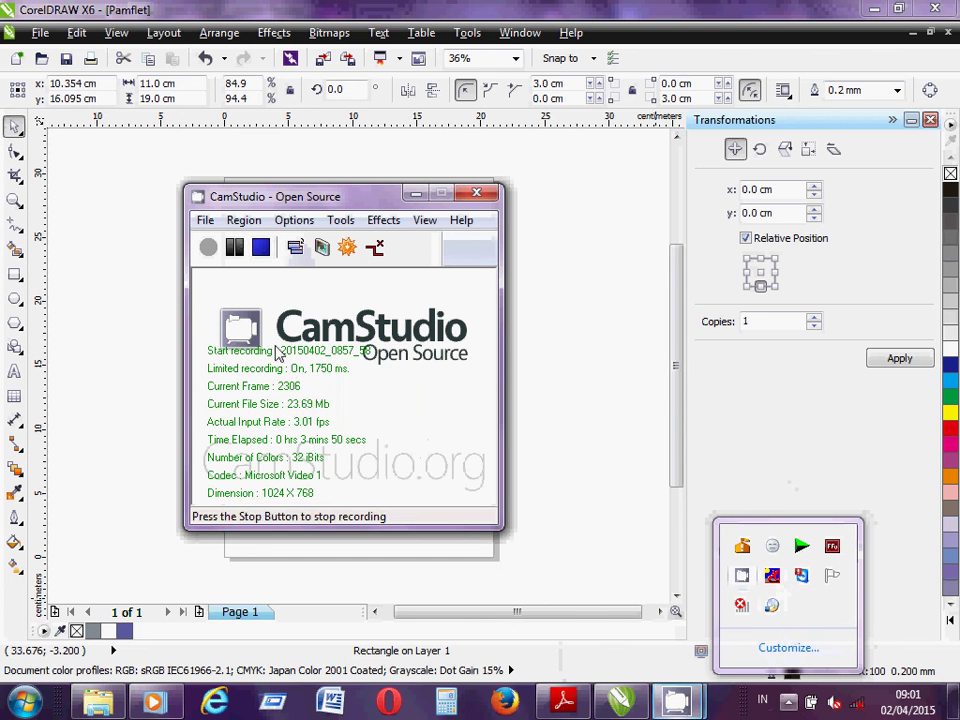